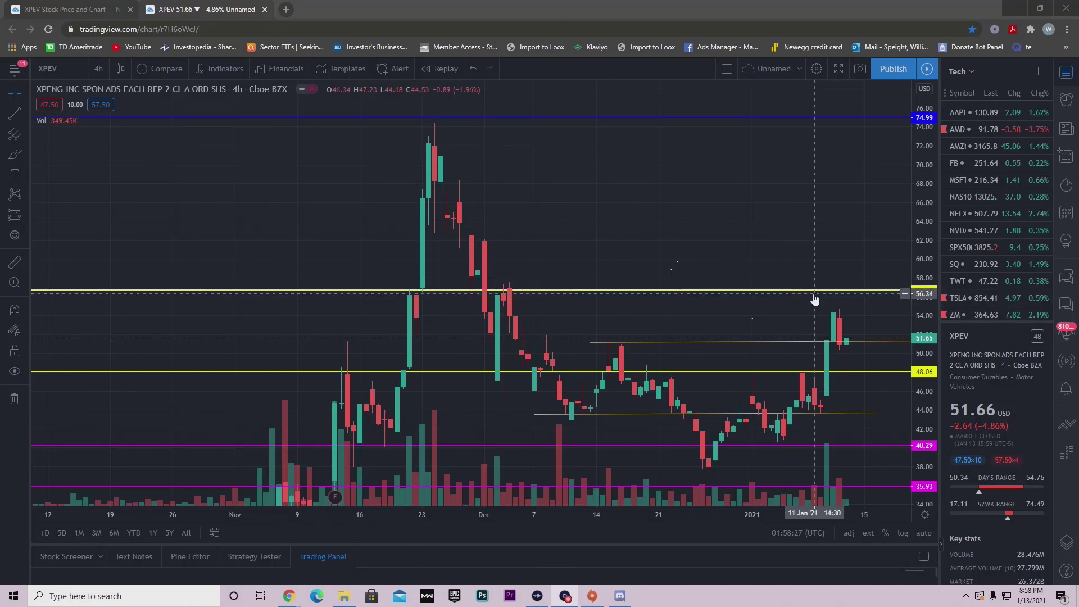
- Switch to Discord, read back through recent messages in the Market Trenders market-talk channel, and return to the XPEV chart
left_click_drag(807, 302, 776, 304)
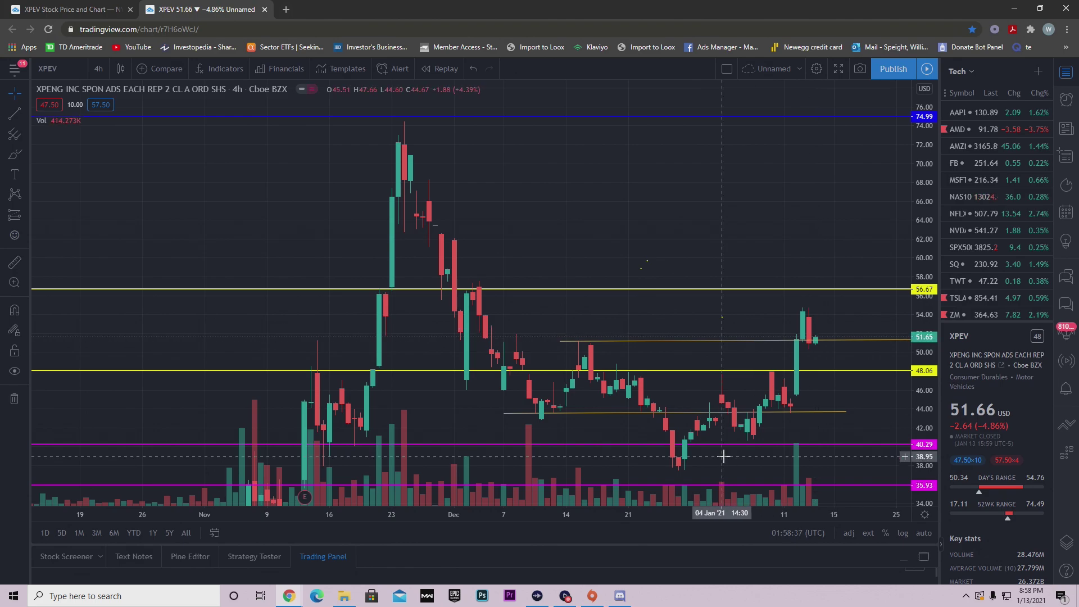
left_click(620, 596)
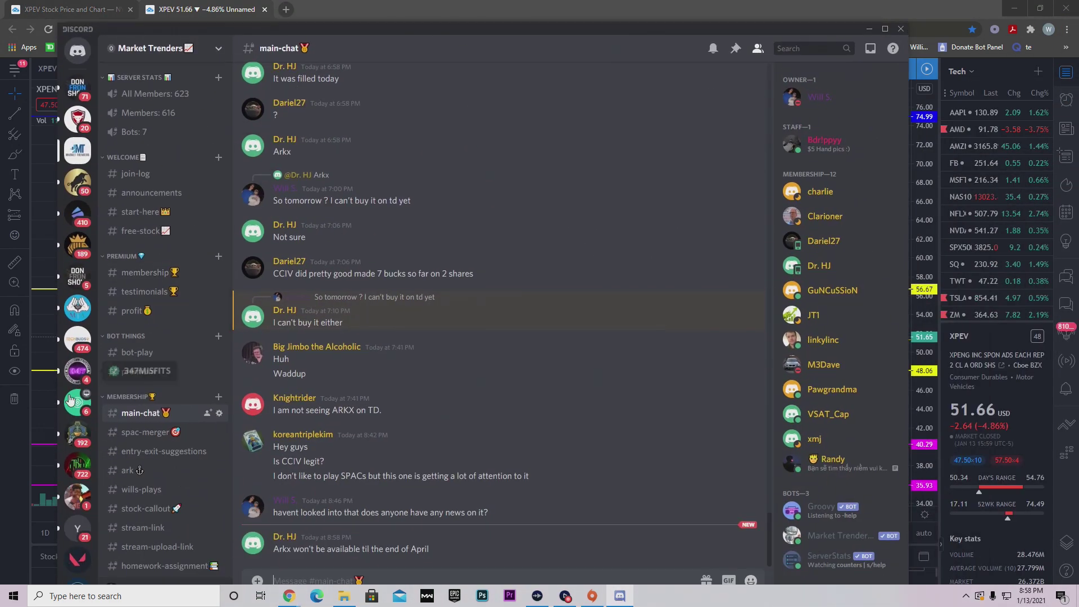
scroll(156, 420, "down", 2)
scroll(157, 420, "down", 3)
left_click(141, 423)
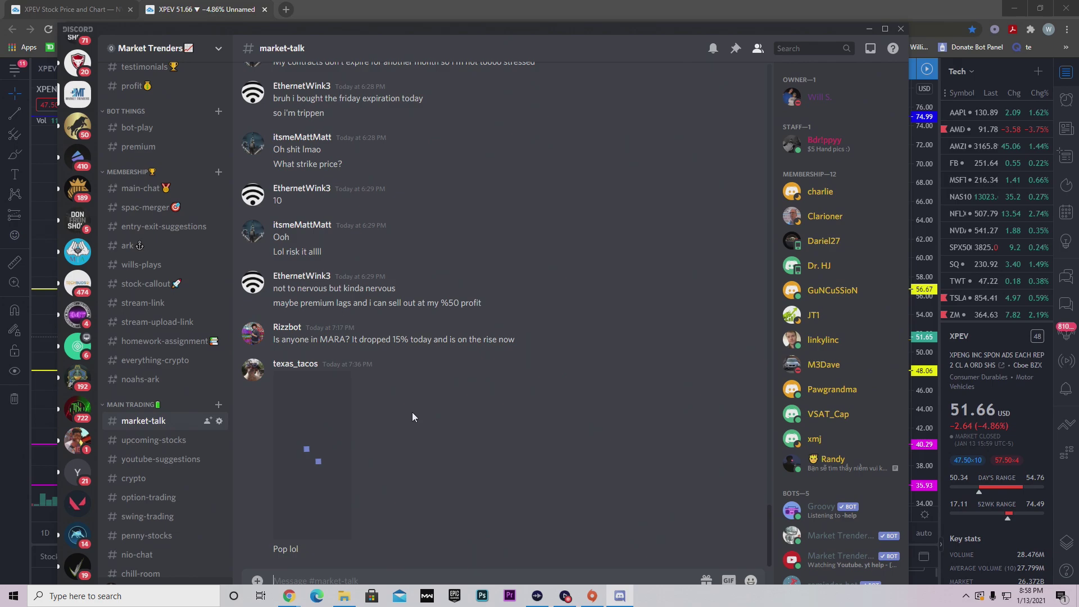
scroll(416, 414, "up", 4)
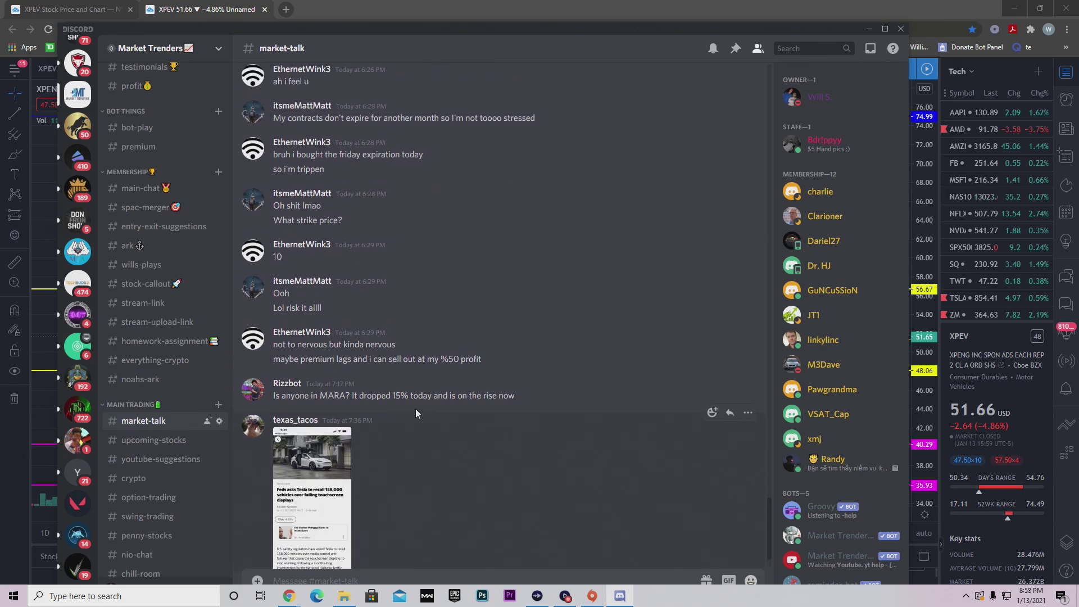
scroll(412, 415, "up", 6)
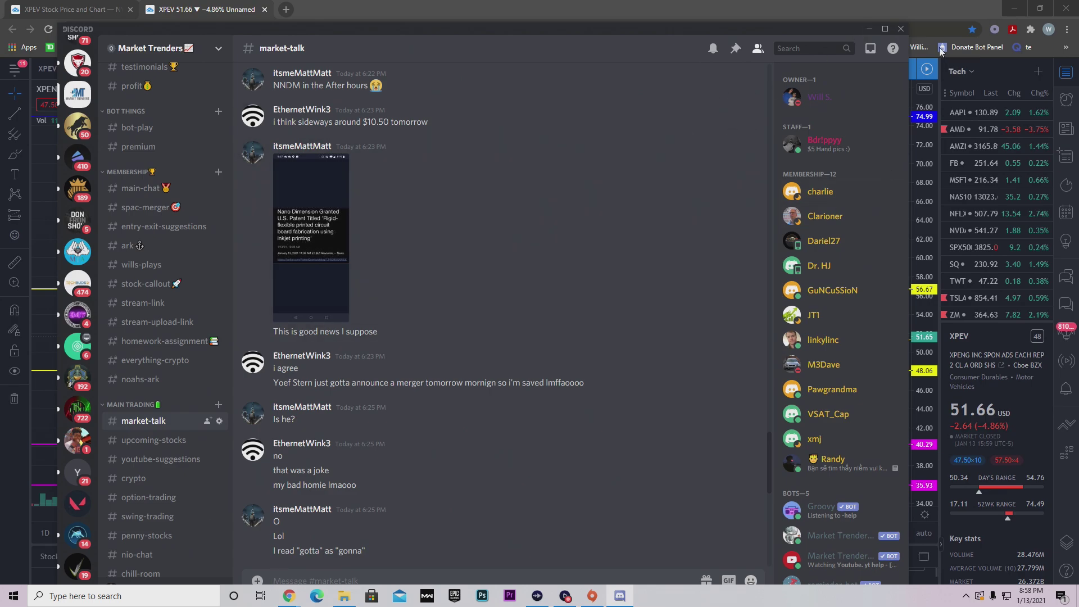
left_click(869, 29)
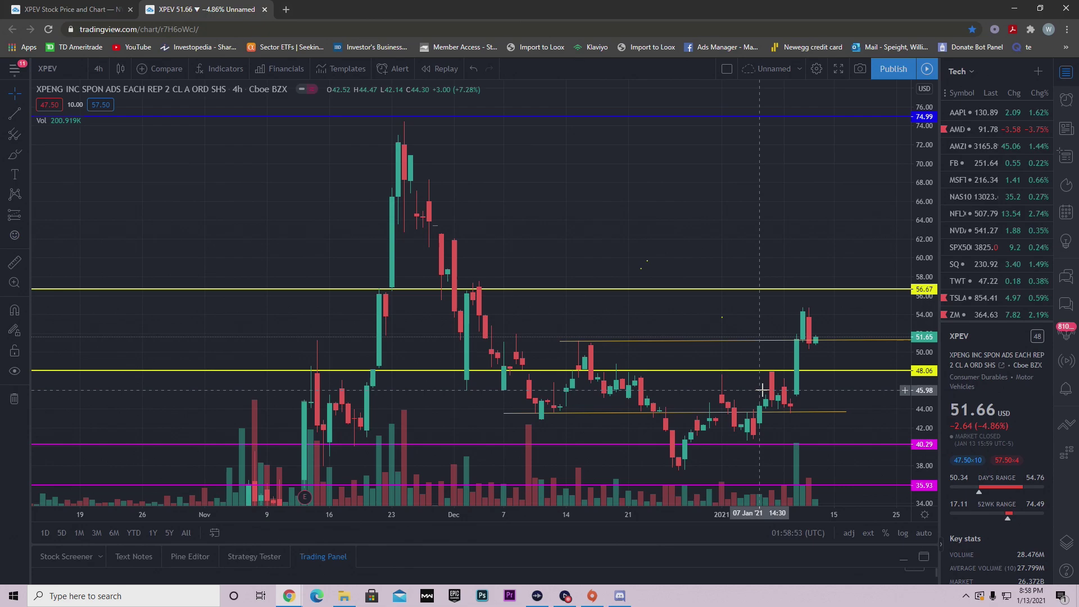
- Place a long position beside the latest XPEV candle with entry at about 51.34 and tighten its stop to about 50.14
scroll(759, 383, "up", 2)
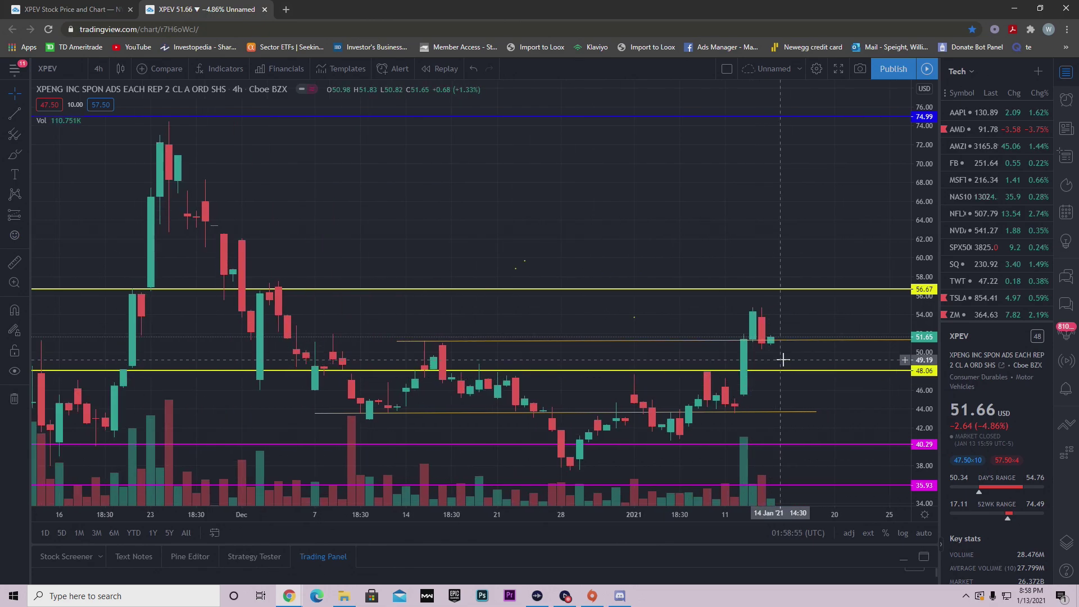
left_click_drag(787, 325, 782, 332)
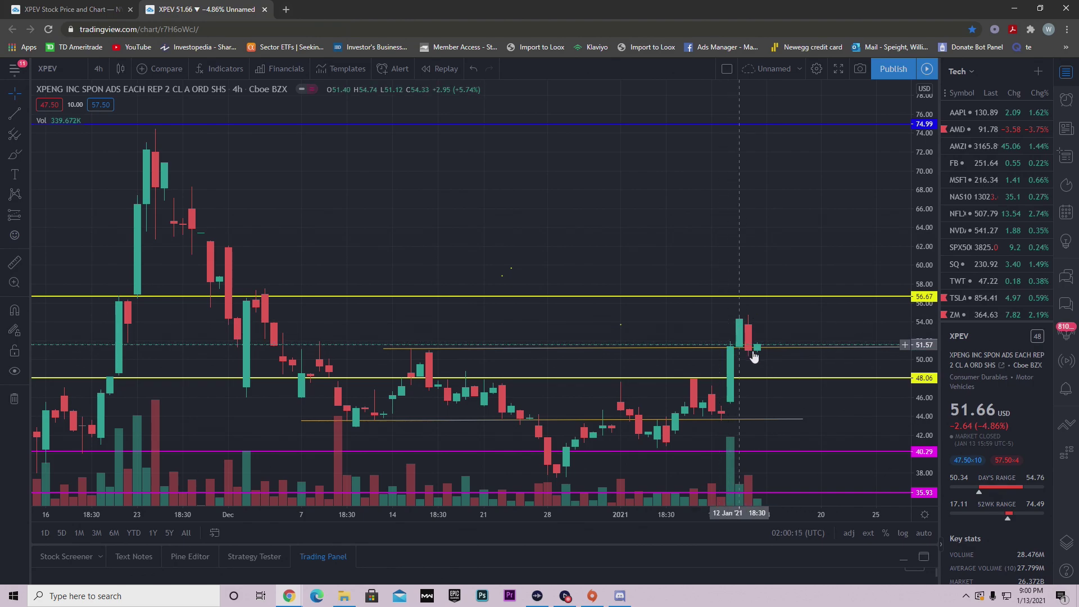
scroll(724, 358, "up", 1)
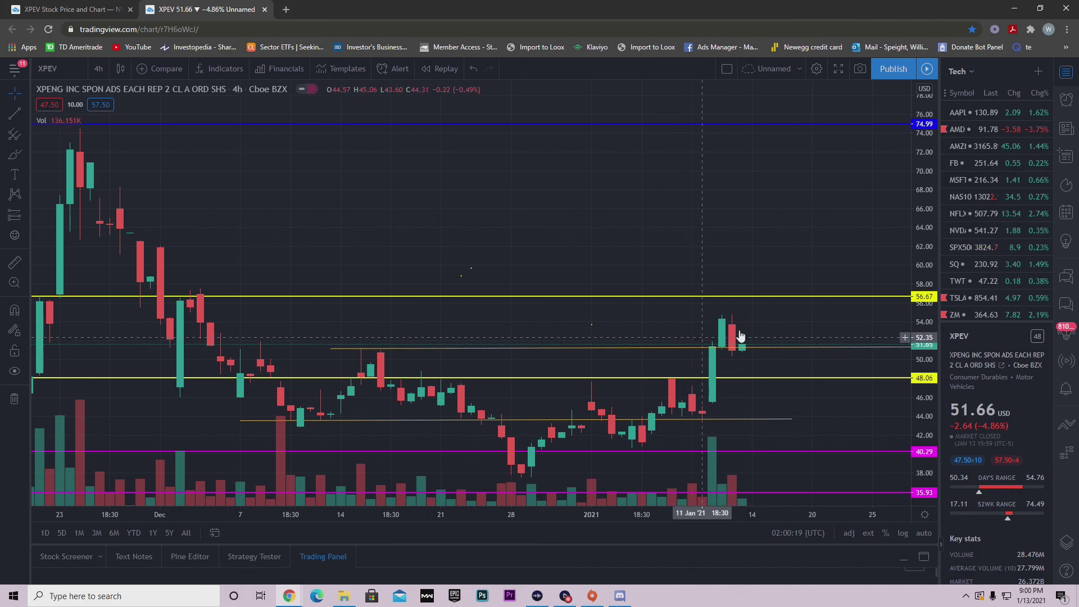
left_click(10, 219)
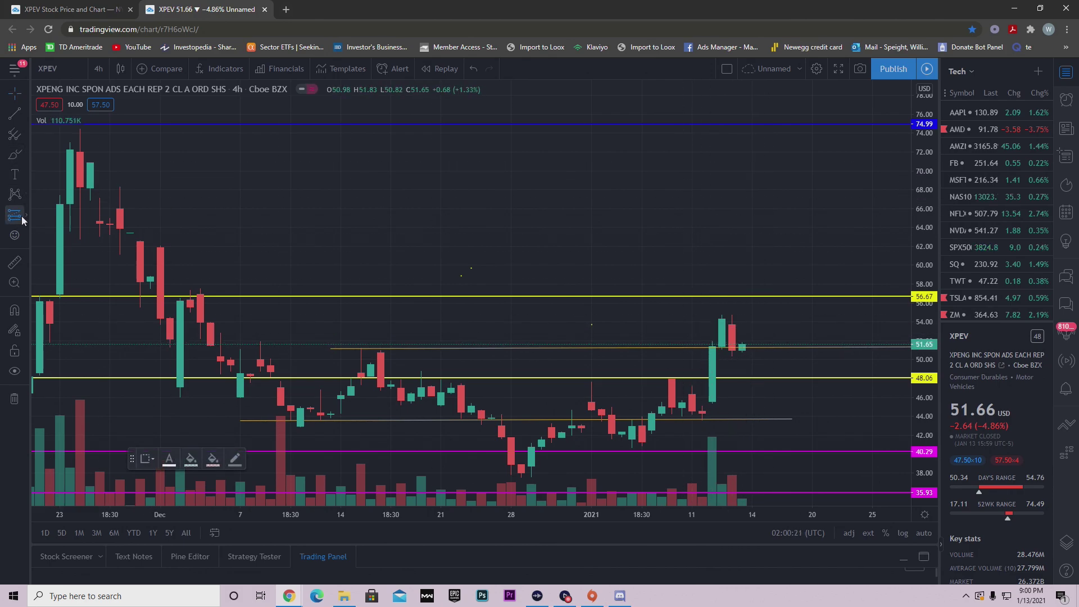
left_click(772, 347)
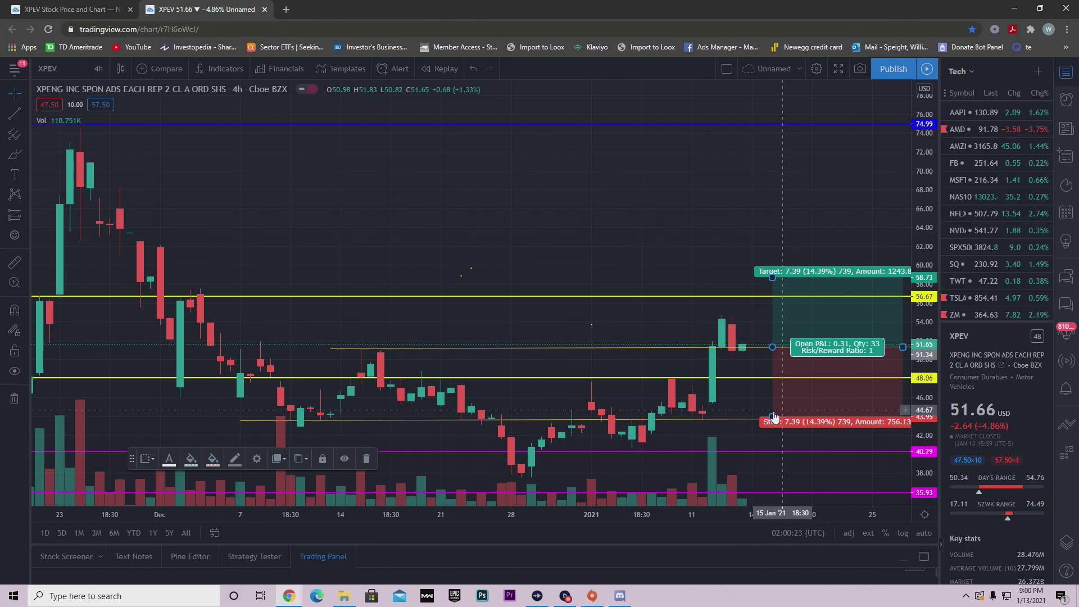
left_click_drag(773, 416, 745, 354)
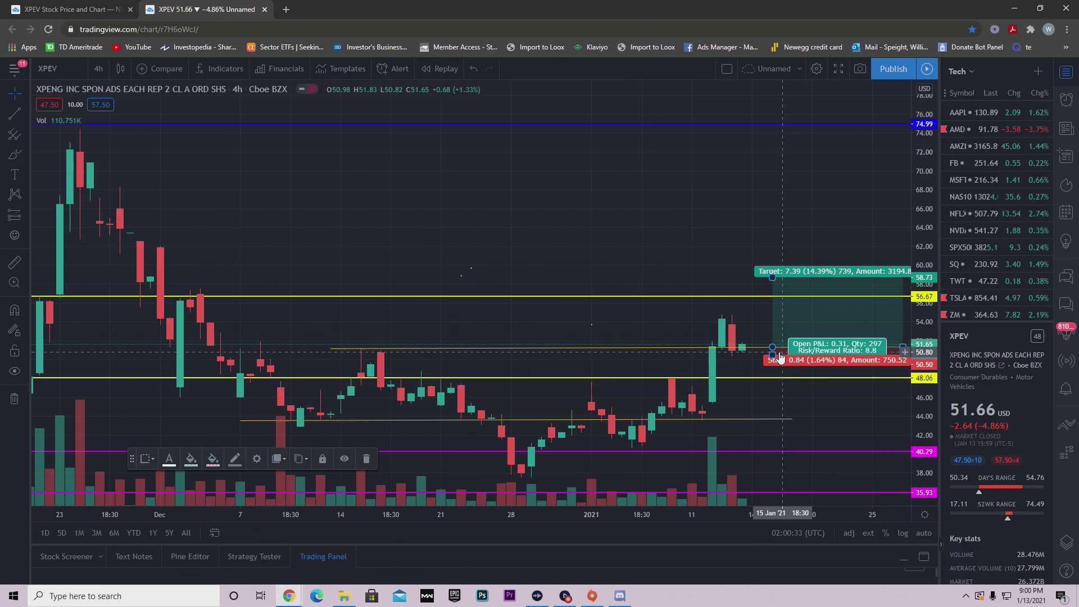
left_click_drag(780, 357, 766, 357)
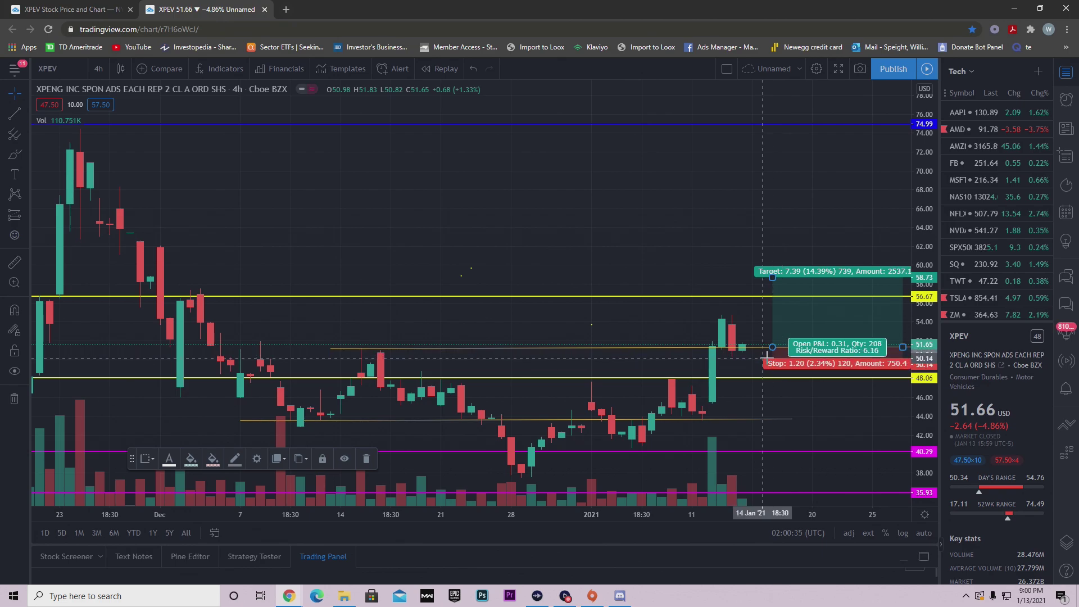
left_click(753, 332)
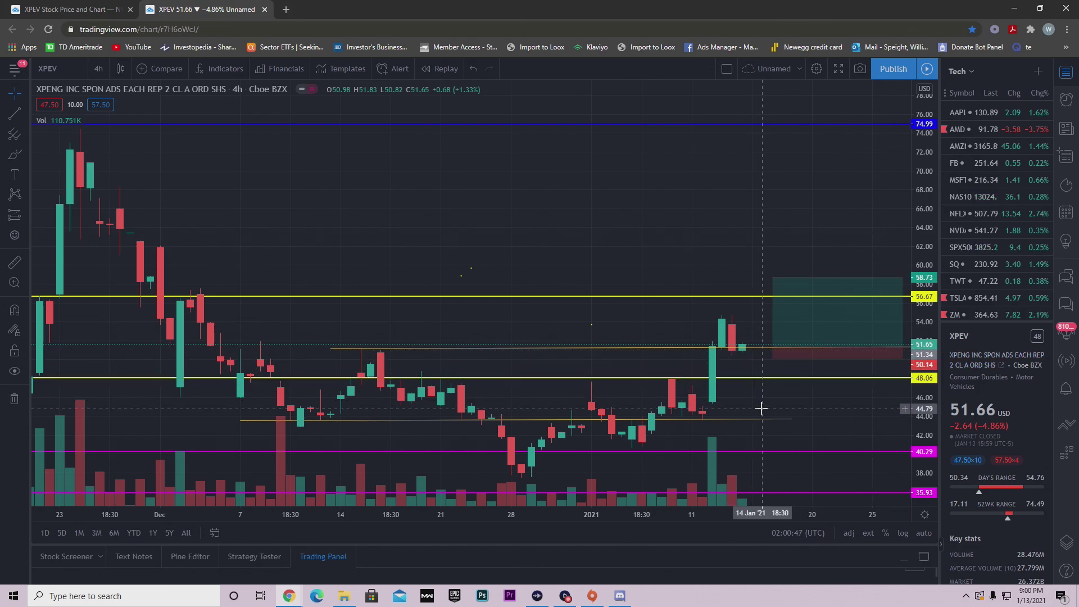
- Delete the long position drawing beside the latest candle
scroll(692, 396, "down", 4)
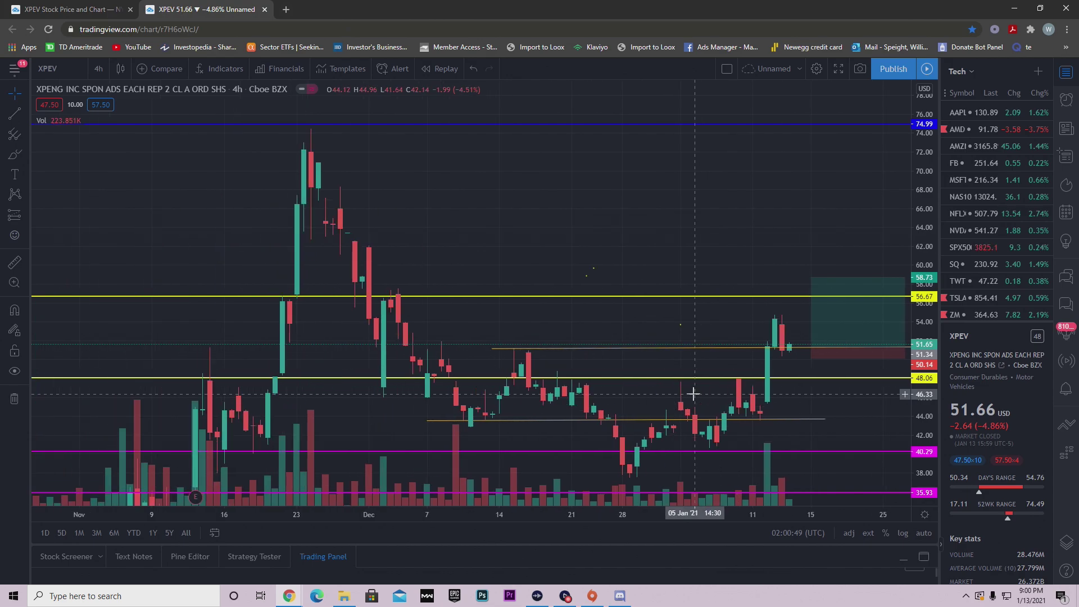
scroll(682, 394, "down", 2)
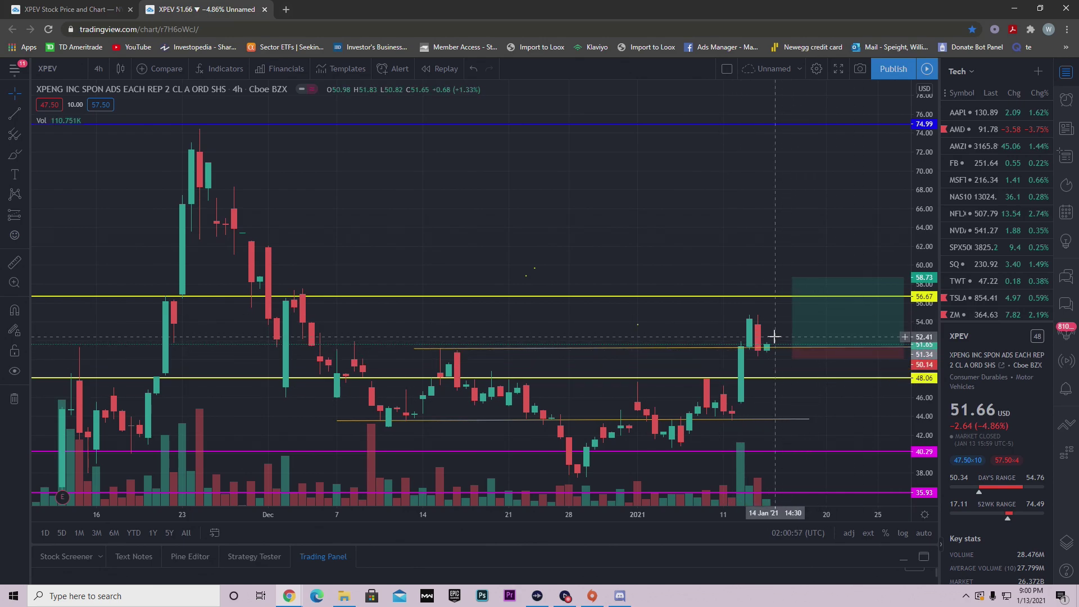
scroll(821, 360, "down", 3)
scroll(832, 374, "up", 3)
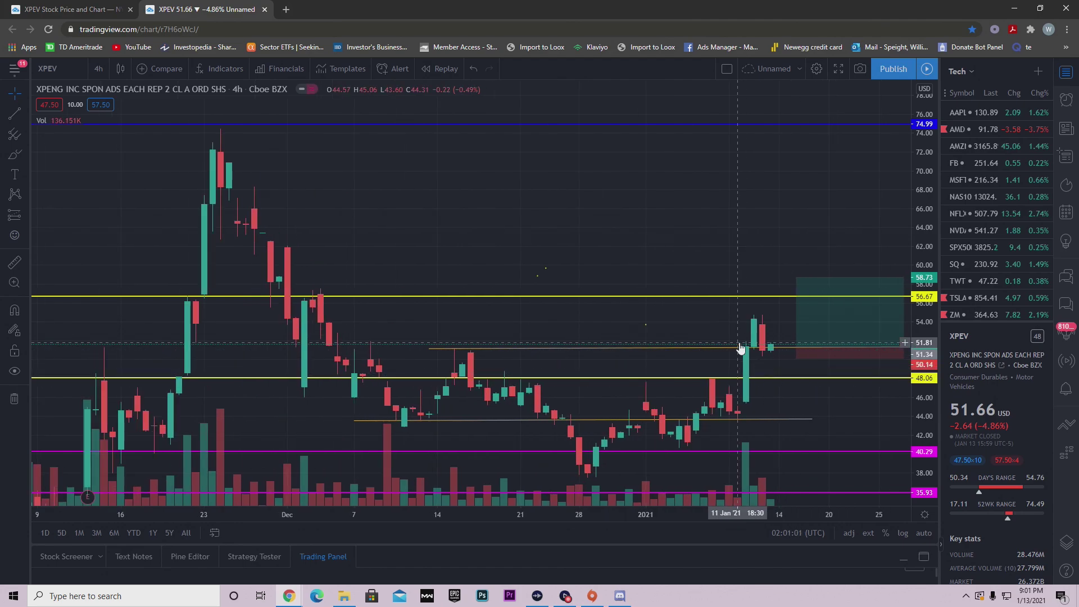
scroll(740, 409, "up", 1)
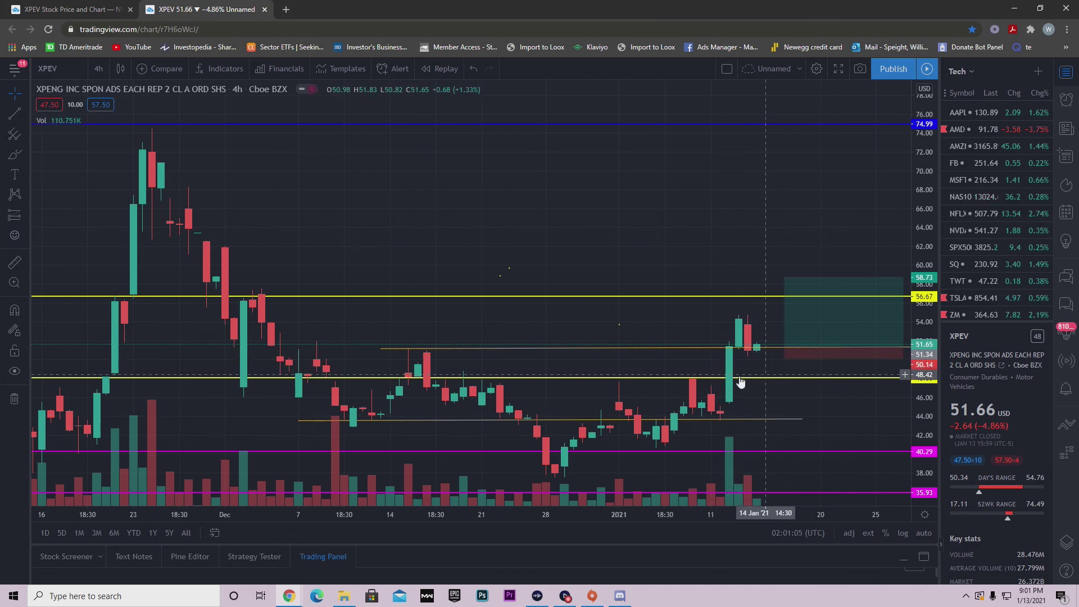
left_click(825, 337)
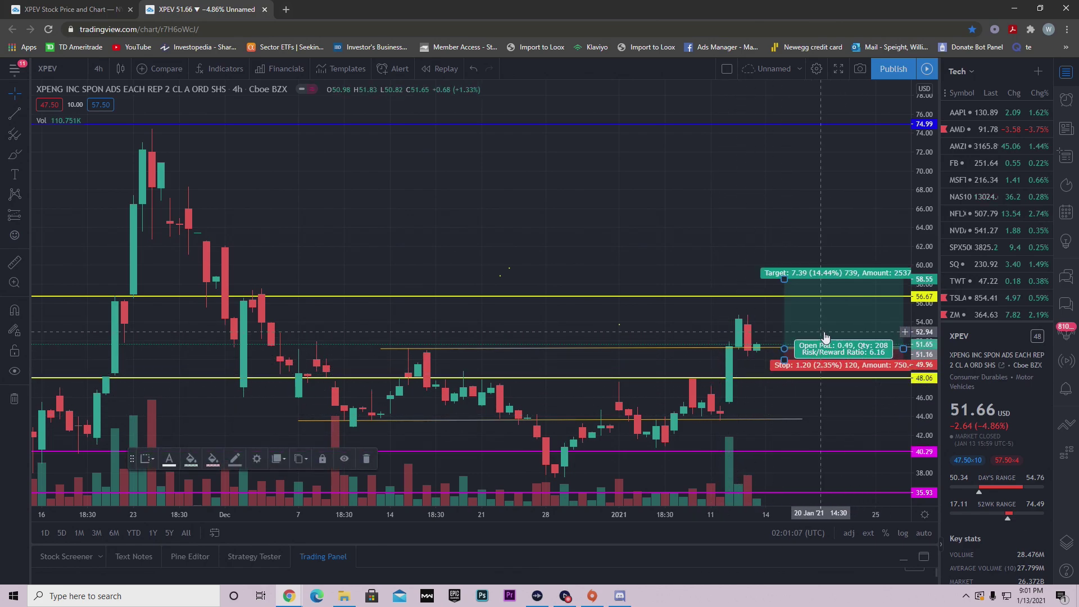
key("Delete")
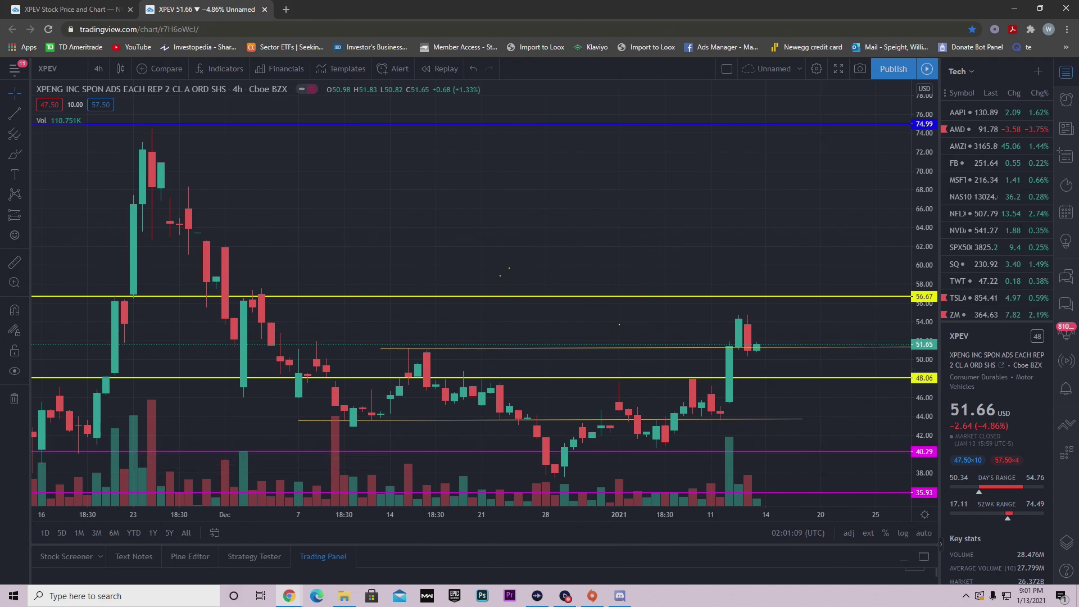
- Brush a rebound path from the latest candle up to the 56.67 level and draw a horizontal trend line at about 54.73
left_click(13, 156)
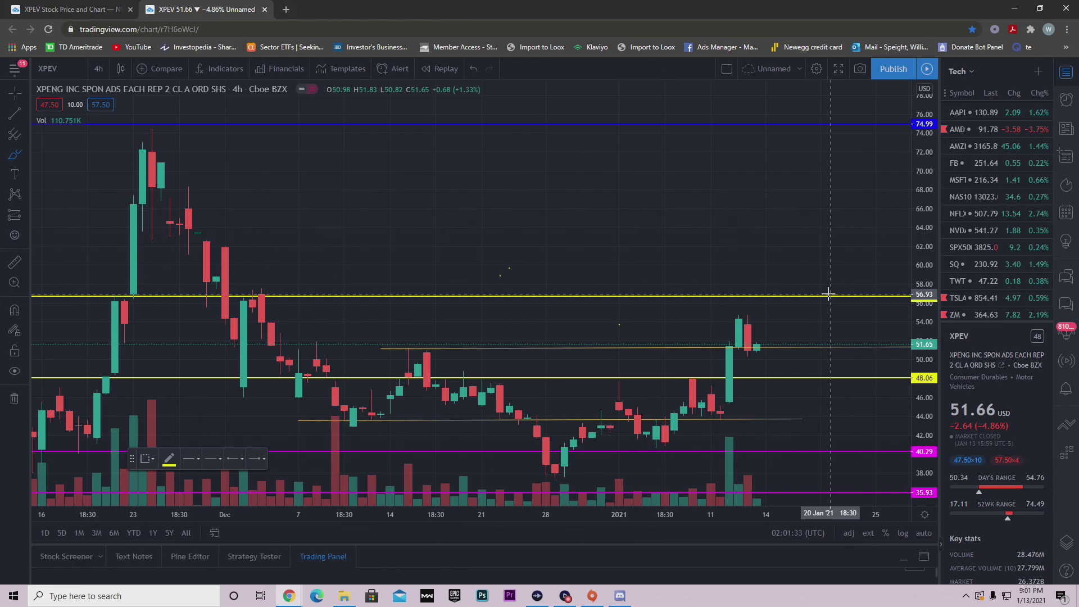
mouse_move(767, 330)
left_mouse_down()
mouse_move(804, 311)
mouse_move(809, 294)
mouse_move(831, 318)
left_mouse_up()
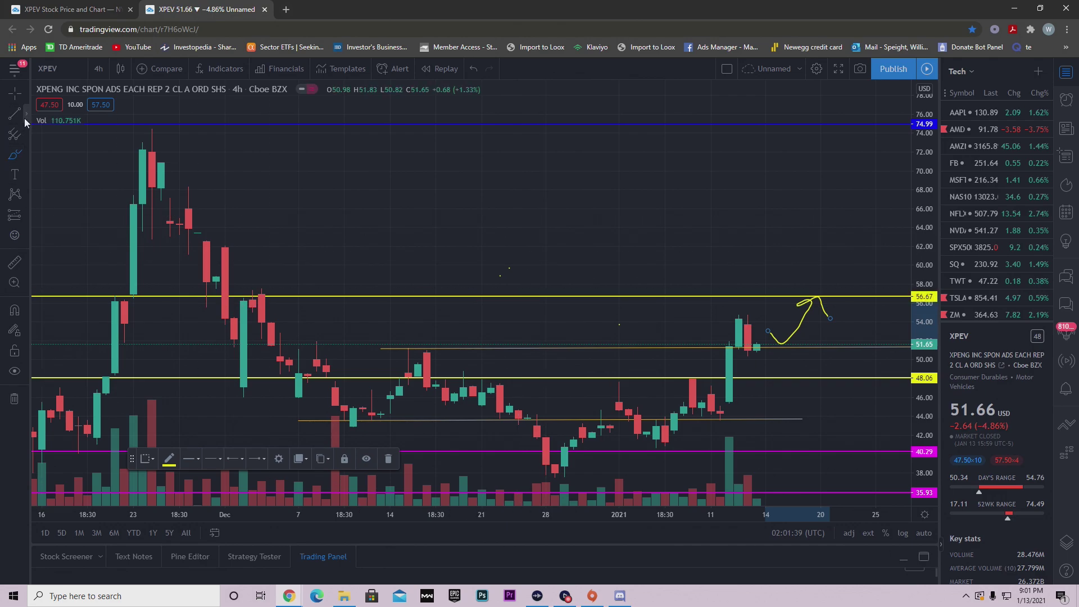
left_click(26, 118)
left_click(62, 115)
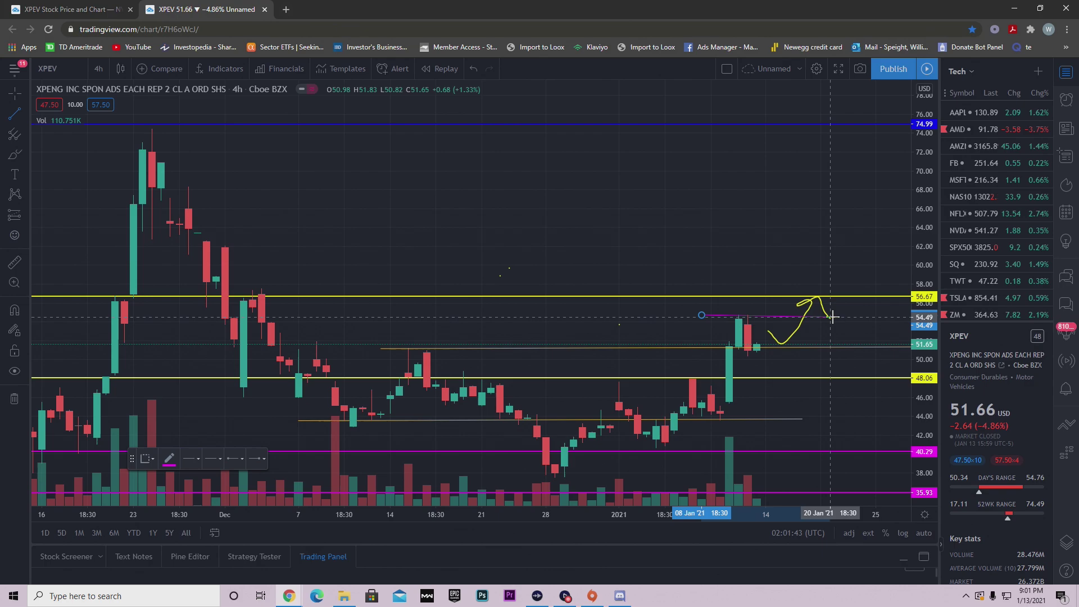
left_click(847, 315)
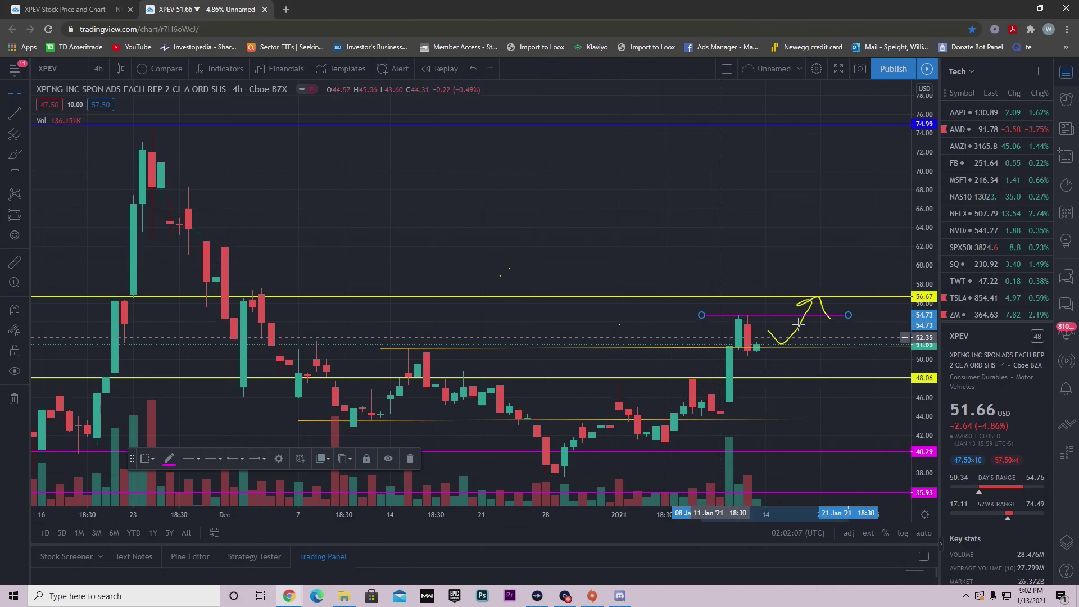
- Undo the horizontal trend line and the brushed rebound path
left_click(474, 76)
left_click(474, 76)
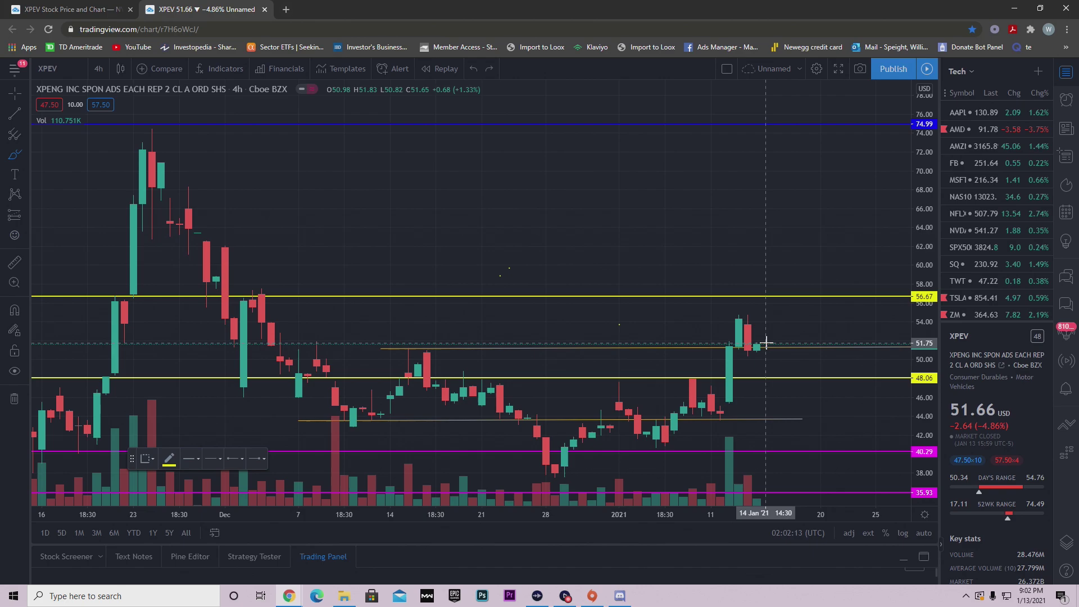
- Brush a rise from the latest candle to the 56.67 level, continue it to about 63.30, and undo the continuation
mouse_move(767, 342)
left_mouse_down()
mouse_move(802, 296)
mouse_move(830, 315)
mouse_move(886, 233)
left_mouse_up()
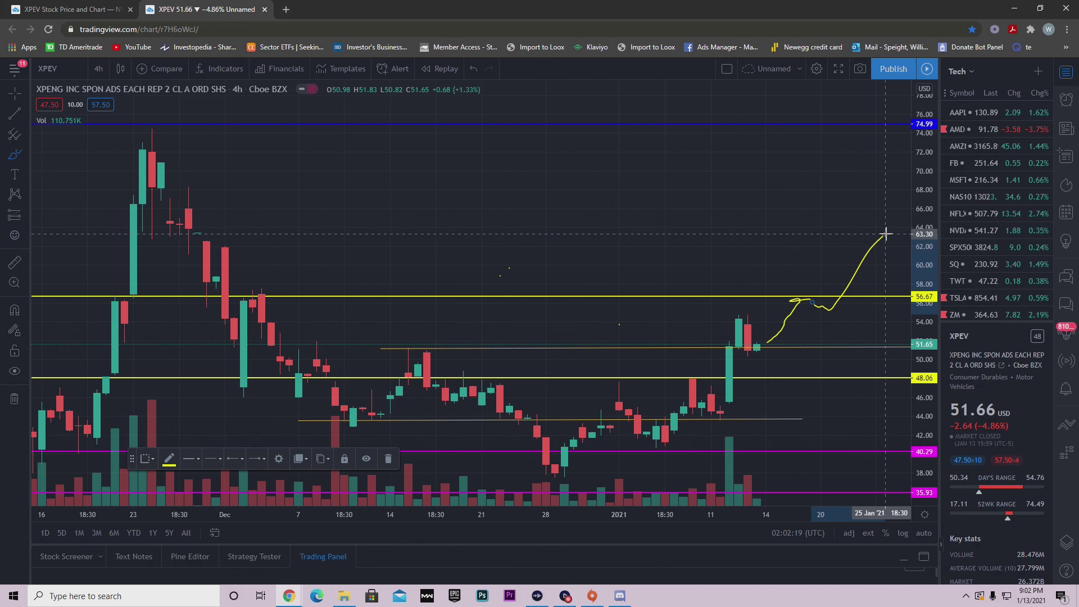
left_click_drag(885, 233, 886, 234)
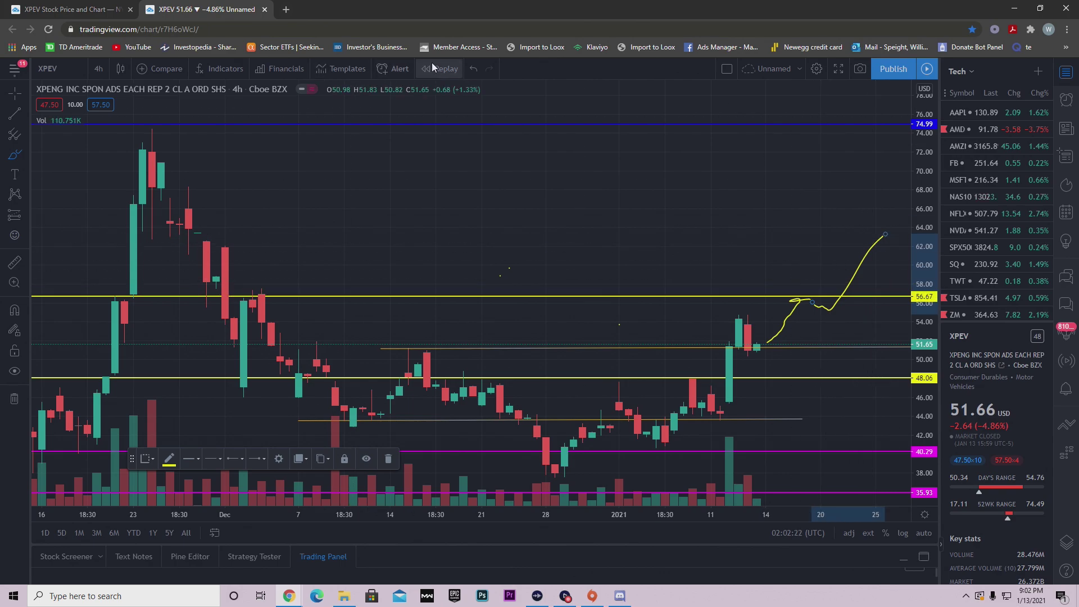
left_click(469, 70)
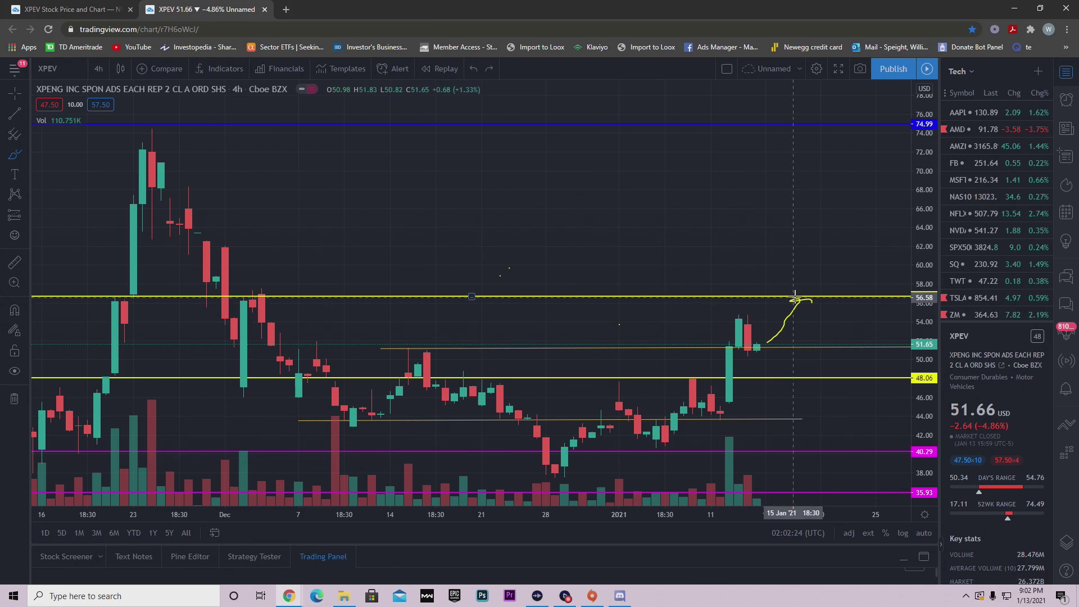
- Brush a peak near 60.00 falling back to the 56.67 level, and undo the whole projected path
mouse_move(799, 301)
left_mouse_down()
mouse_move(821, 264)
mouse_move(830, 293)
left_mouse_up()
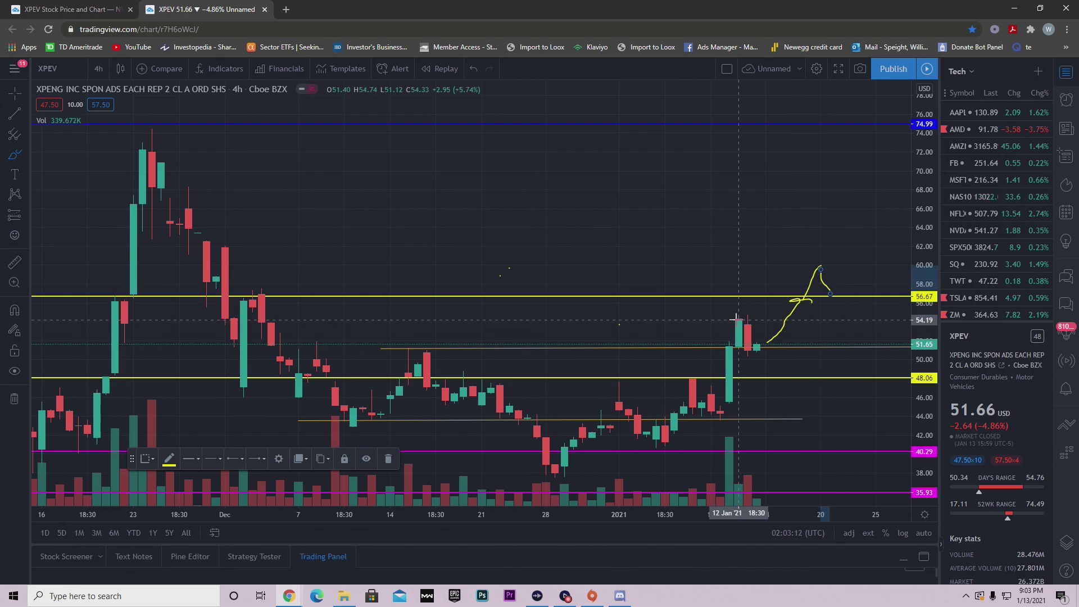
left_click(478, 65)
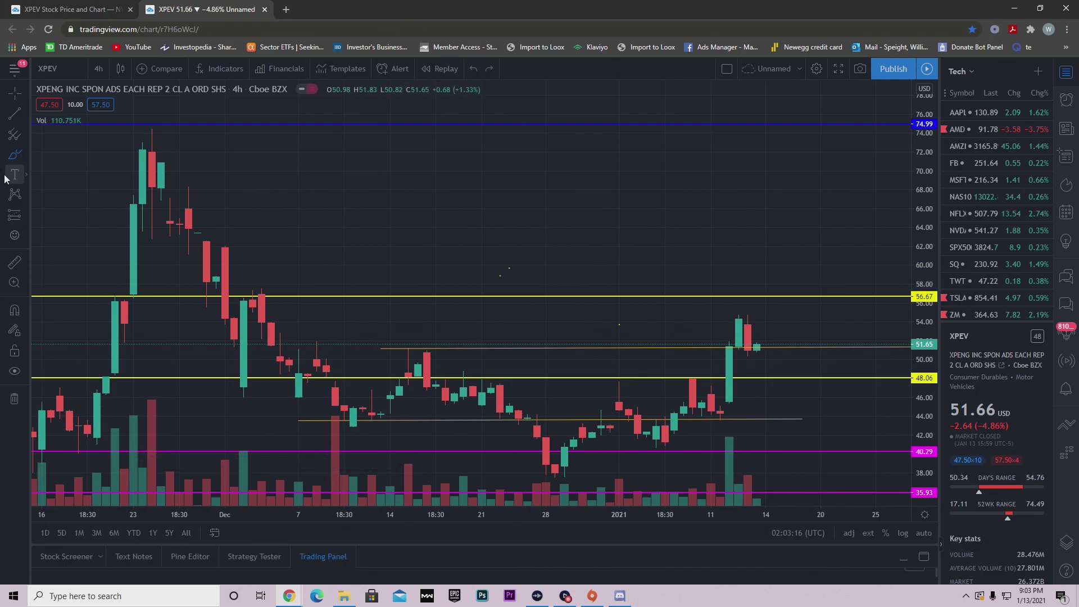
- Brush a pullback path from the latest candle down to the 48.06 level with a small bounce upward
left_click(12, 157)
left_click(49, 157)
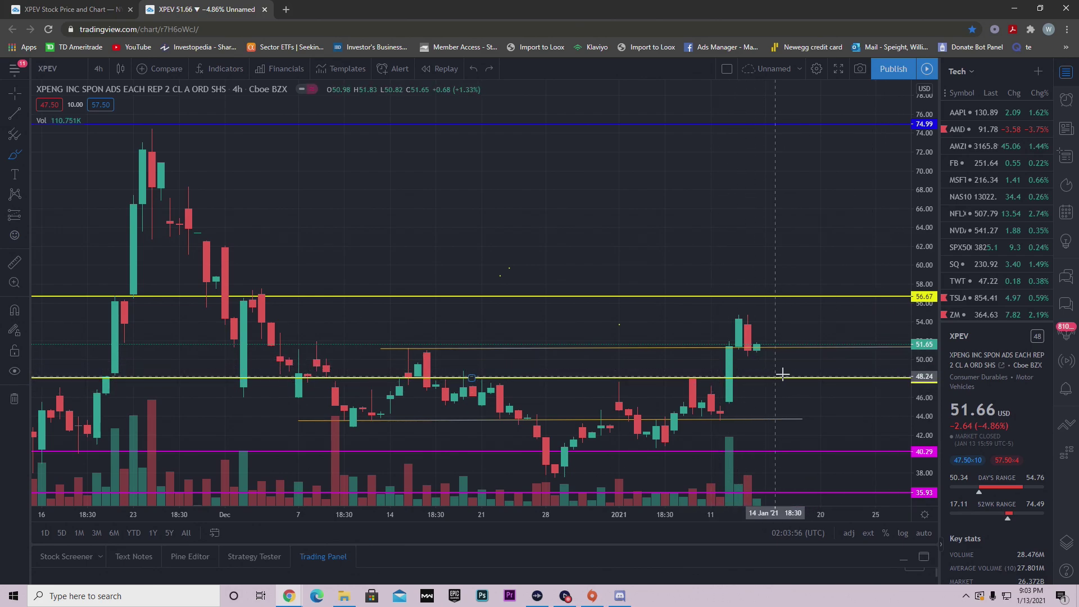
mouse_move(757, 348)
left_mouse_down()
mouse_move(775, 368)
mouse_move(793, 366)
left_mouse_up()
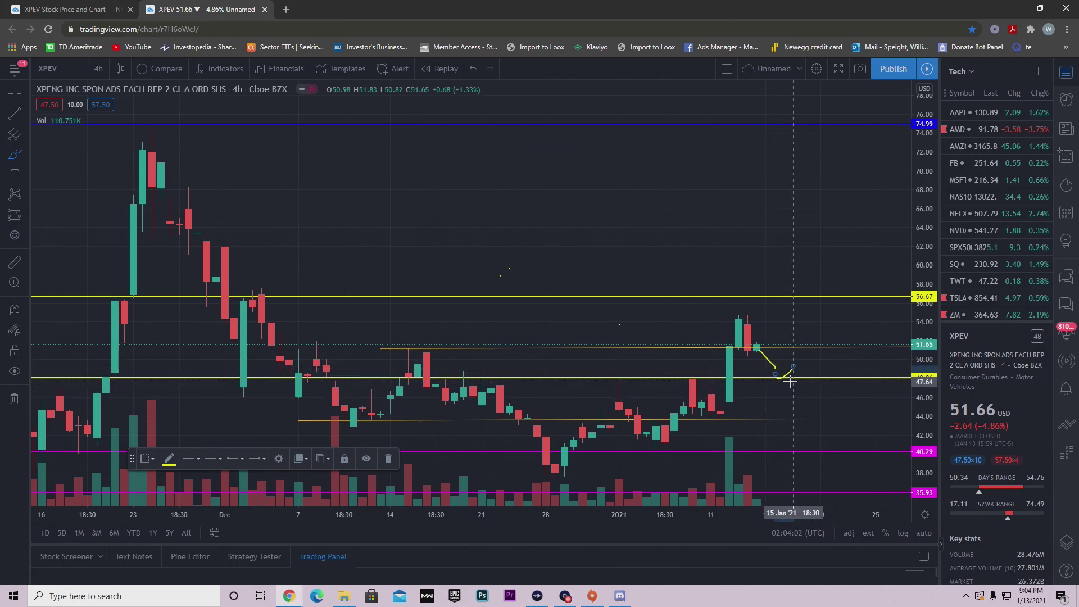